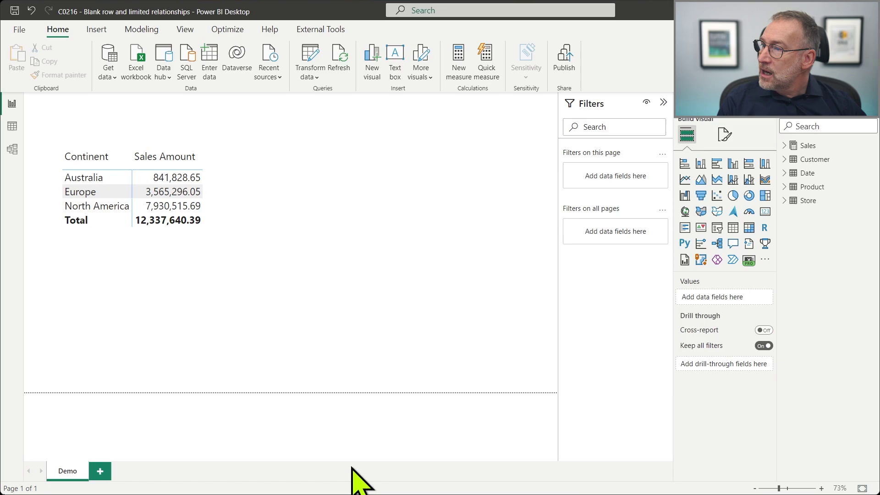
Browse the model layouts and inspect the Customer and Sales tables in Layout 1
click(12, 149)
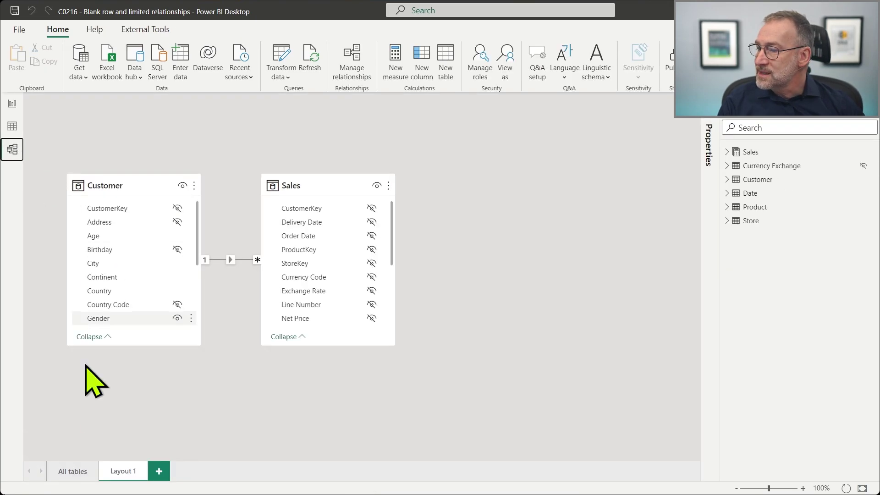
click(78, 475)
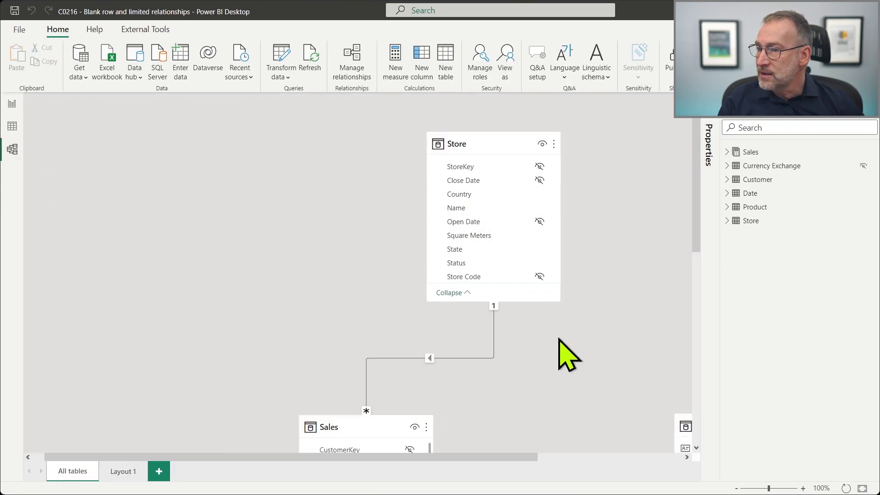
scroll(601, 345, down, 5)
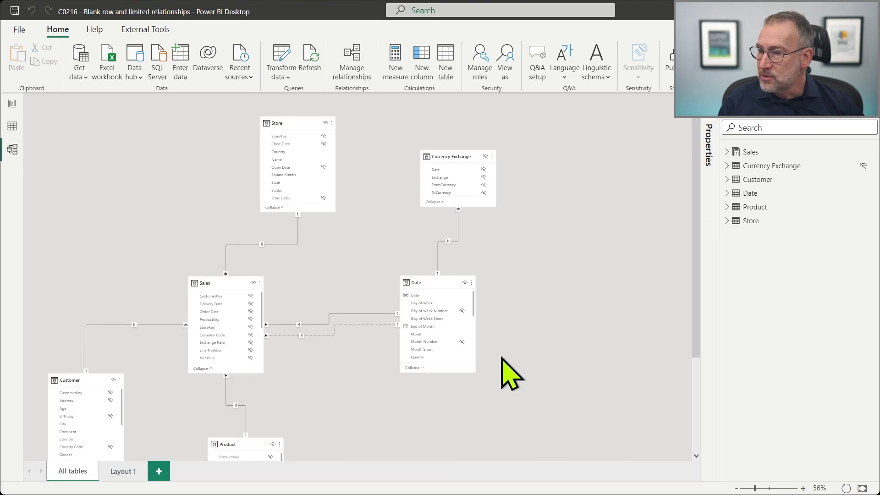
click(124, 472)
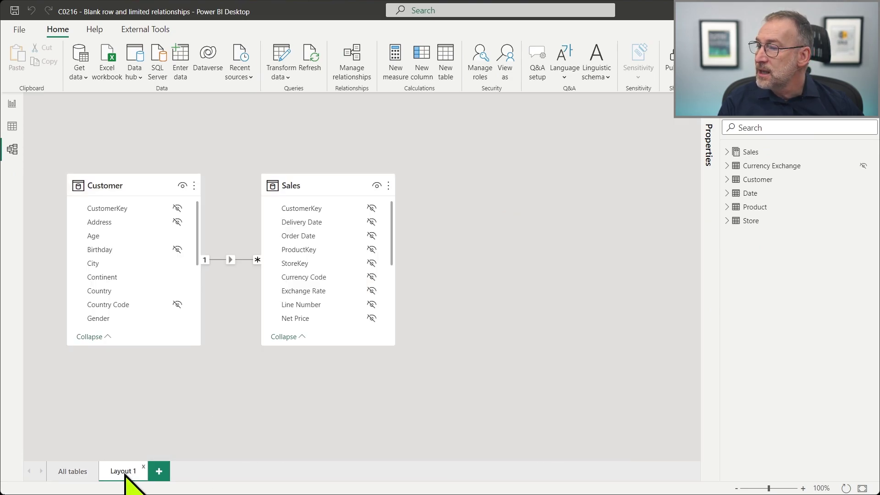
click(121, 186)
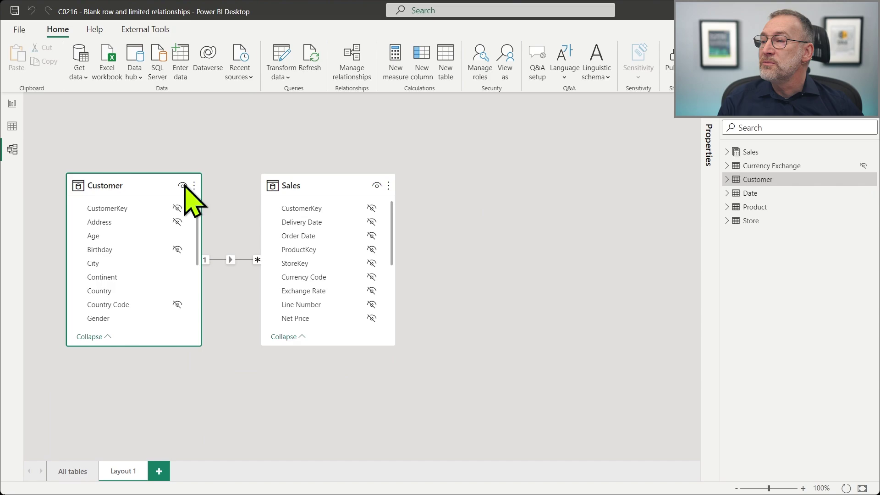
click(349, 187)
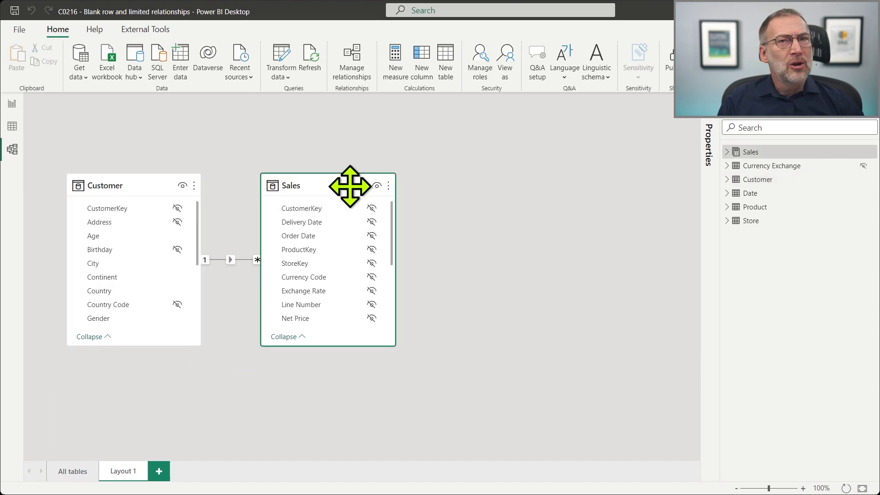
click(435, 308)
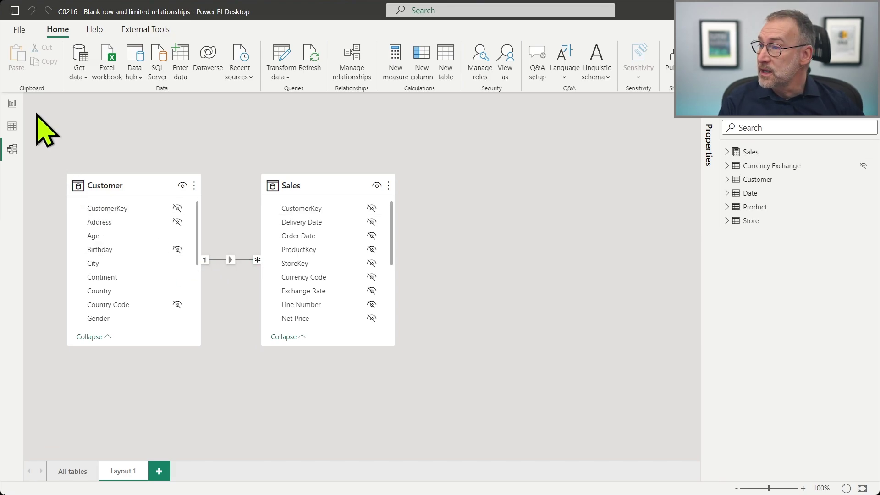
Check the Continent and Sales Amount matrix on the report, then return to the model diagram
click(13, 104)
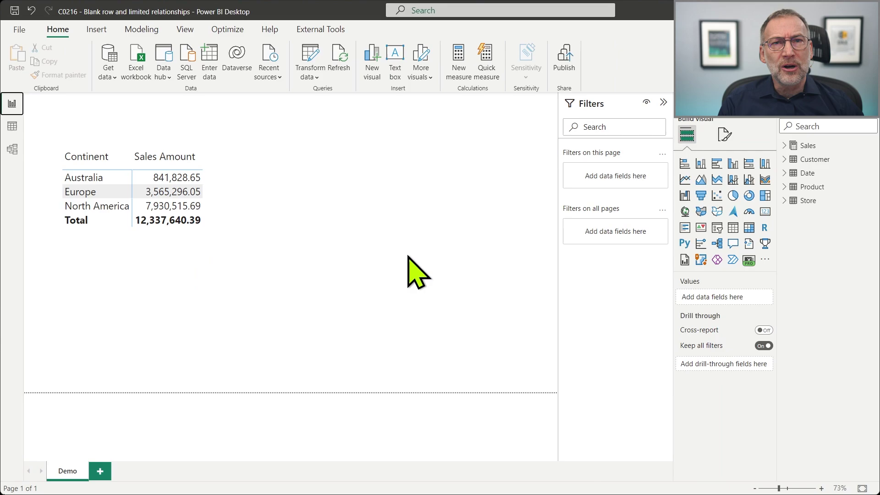
click(152, 244)
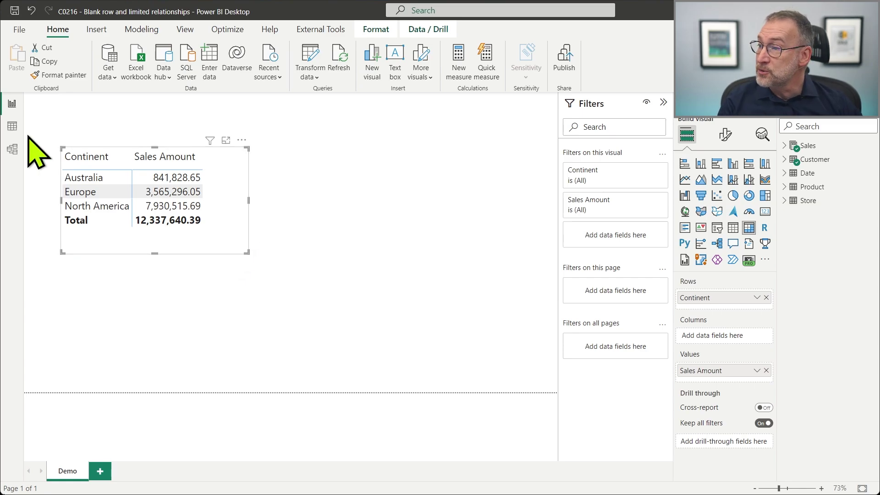
click(13, 149)
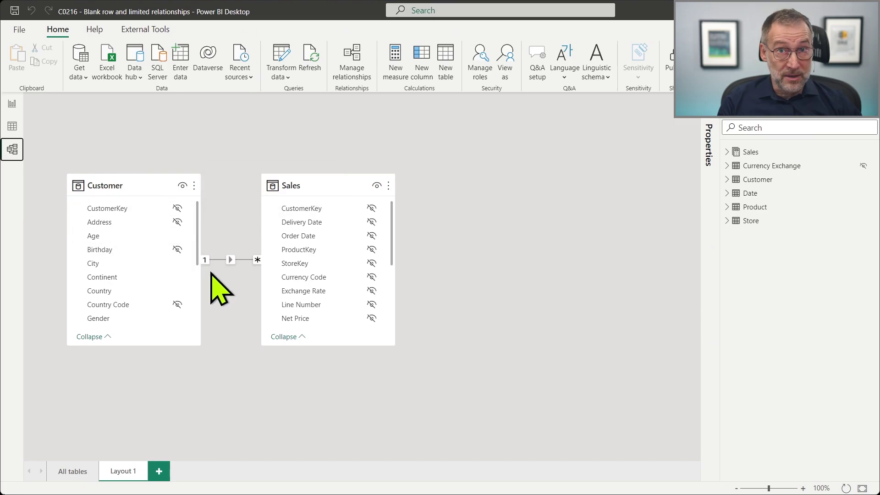
Filter the Customer query's State column to Does Not Equal California, then Close & Apply
click(104, 187)
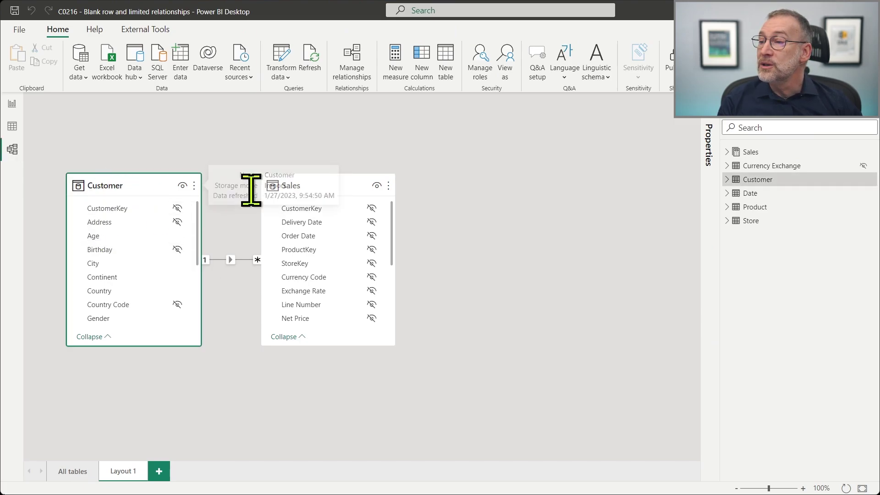
click(356, 190)
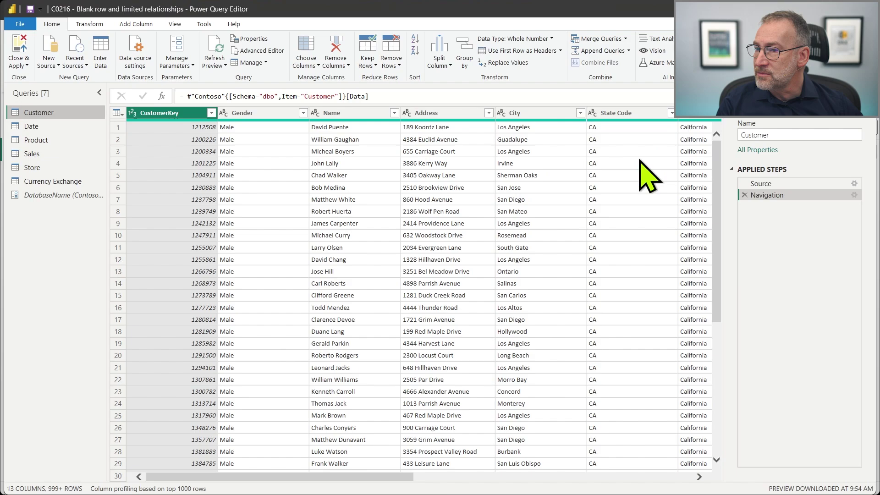
click(697, 139)
right_click(646, 139)
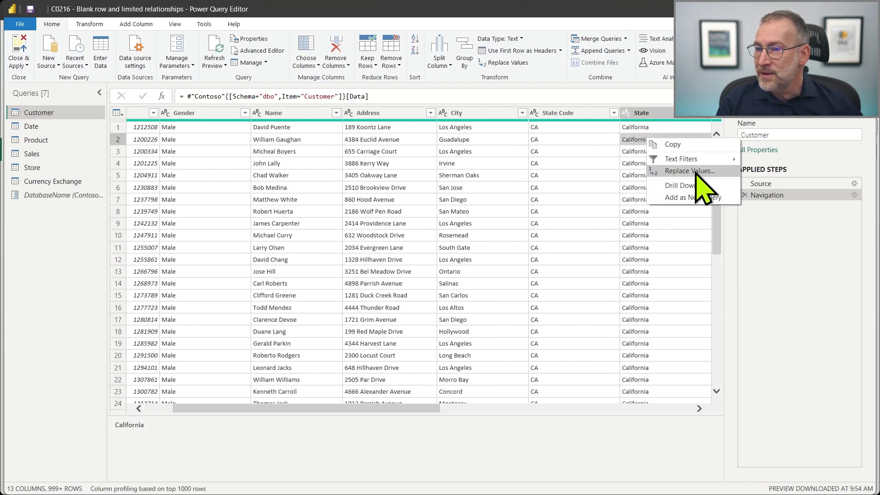
mouse_move(705, 158)
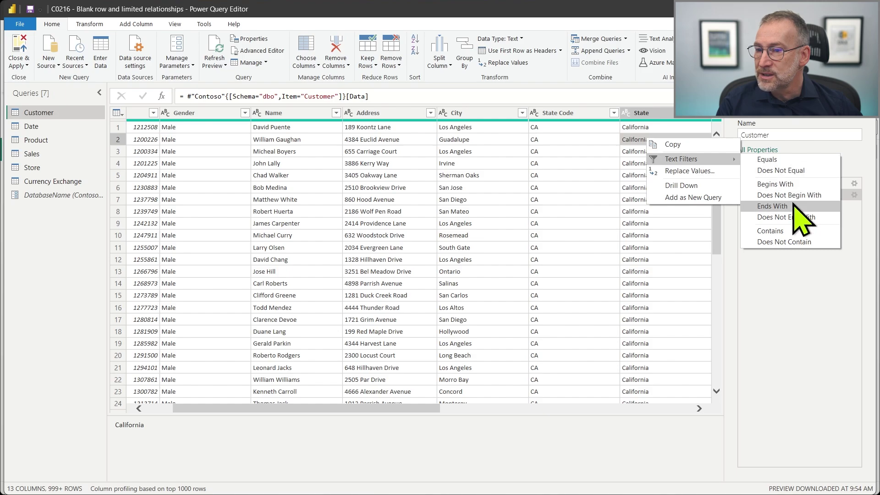
click(798, 173)
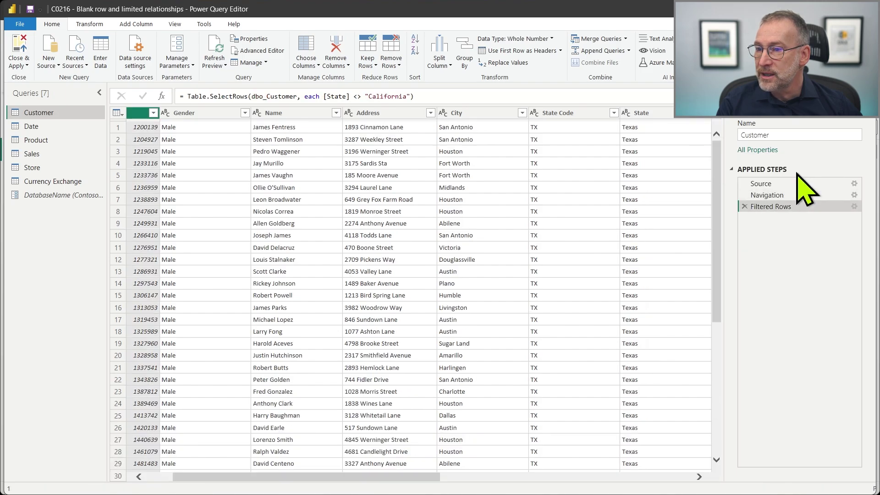
click(20, 50)
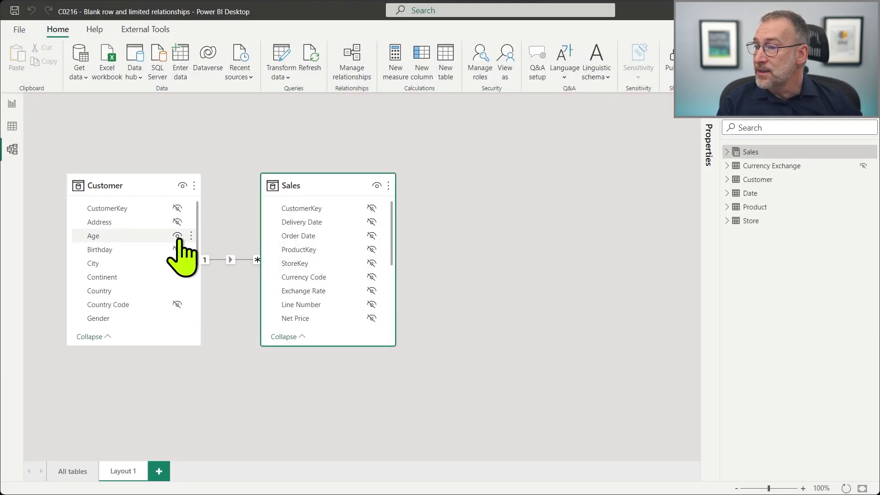
Inspect the Continent matrix's new blank row of 818,178.53, then go back to Model view
click(233, 288)
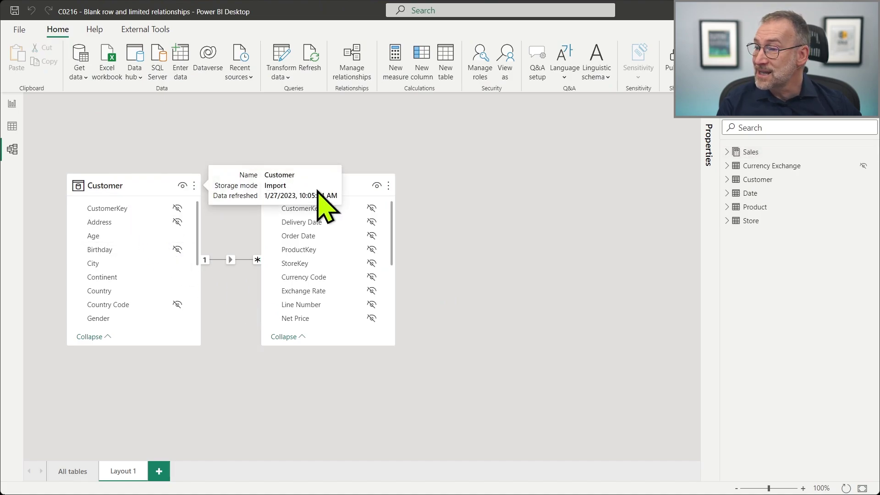
click(142, 194)
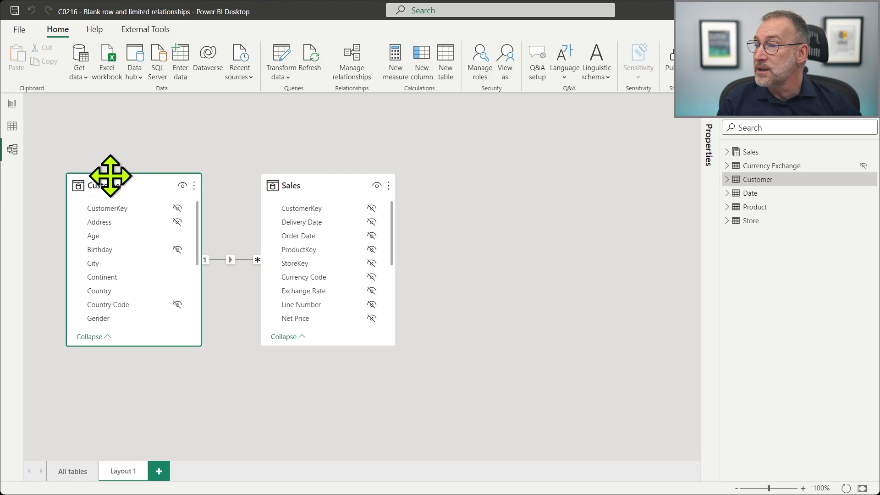
click(12, 103)
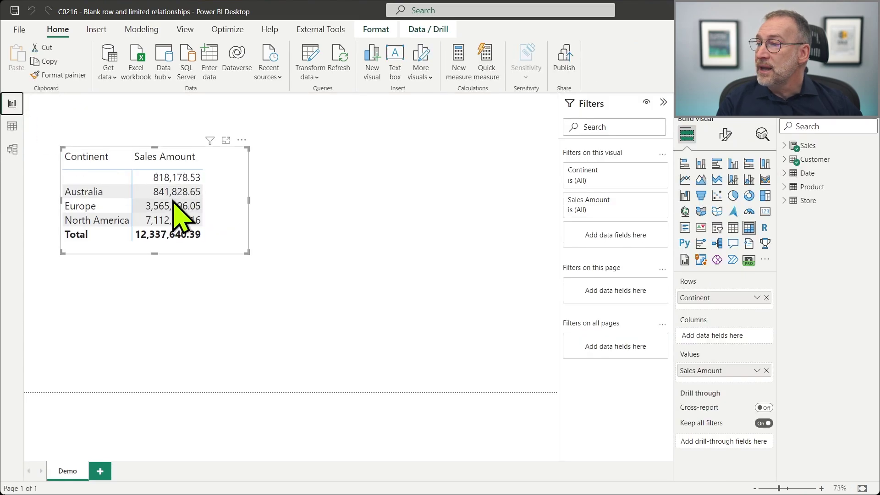
click(237, 256)
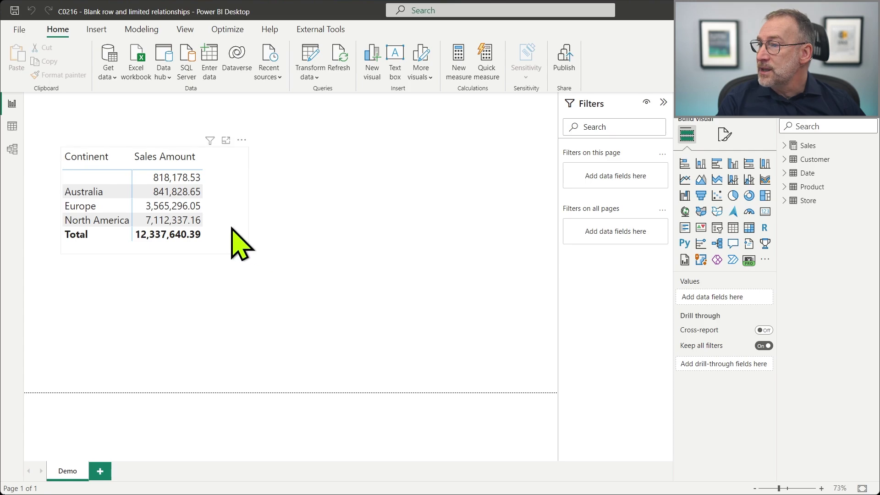
click(173, 196)
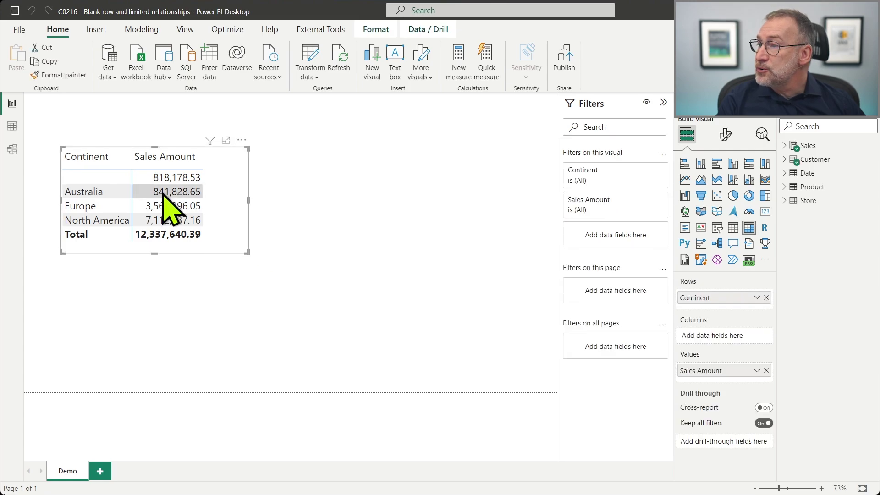
click(13, 149)
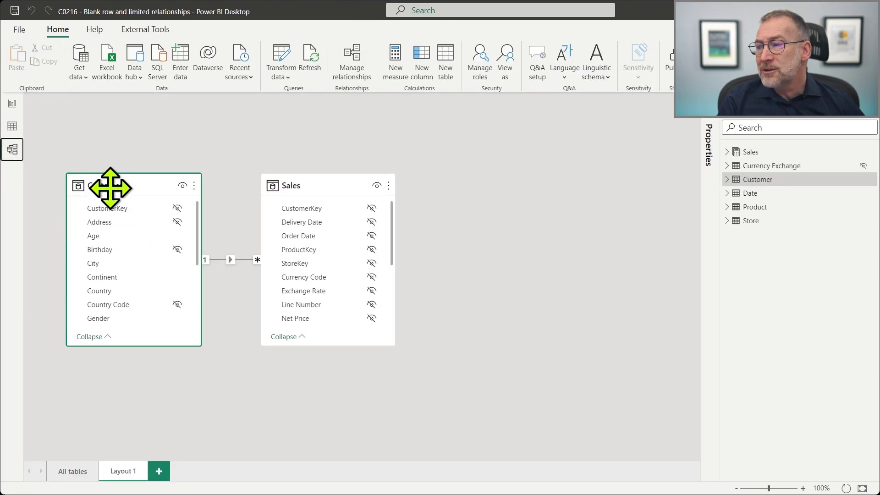
Clear the table selection and open Transform data on the Customer query's Filtered Rows step
mouse_move(110, 188)
click(446, 201)
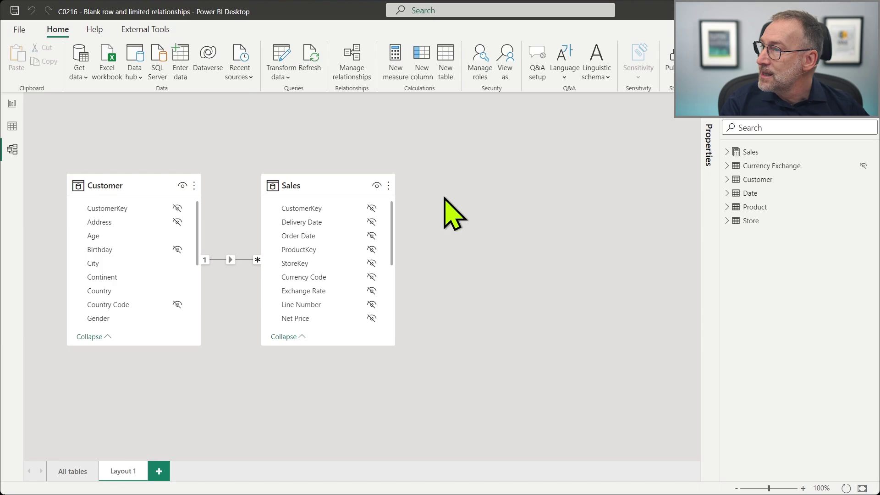
click(280, 62)
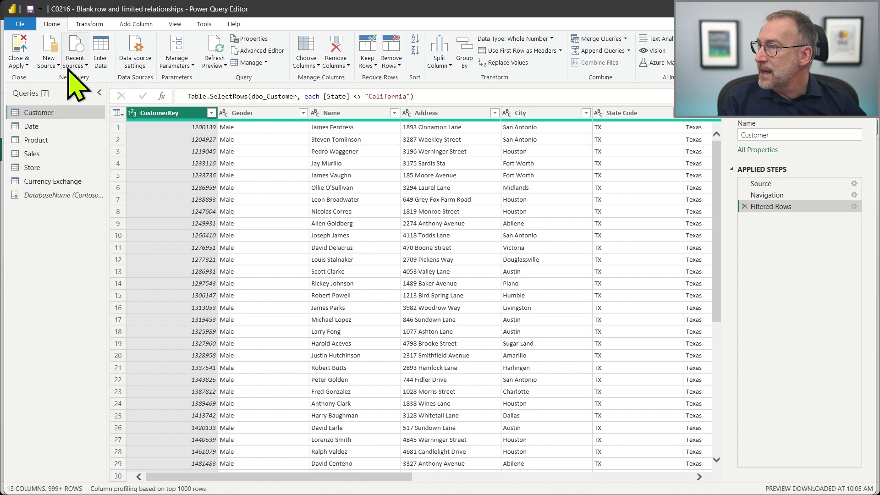
Load the Customer table from the recent source Demo: Contoso 10K as a new query
click(86, 65)
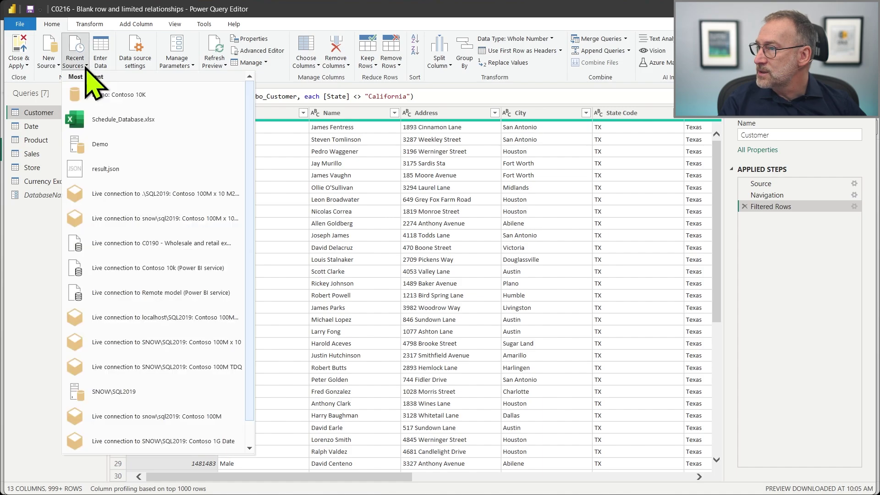
click(128, 103)
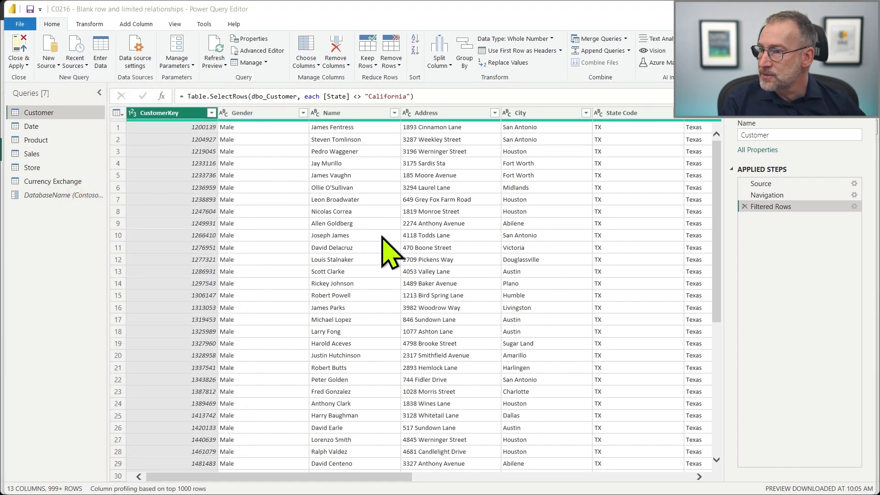
click(223, 170)
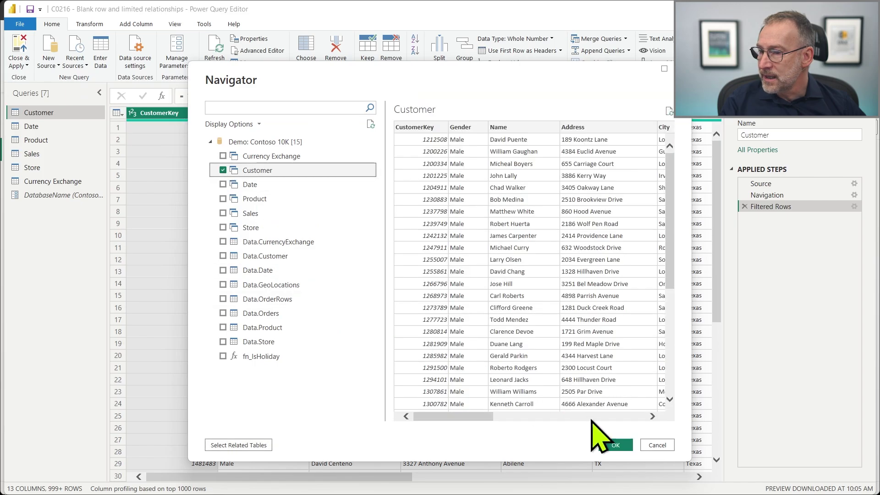
click(615, 445)
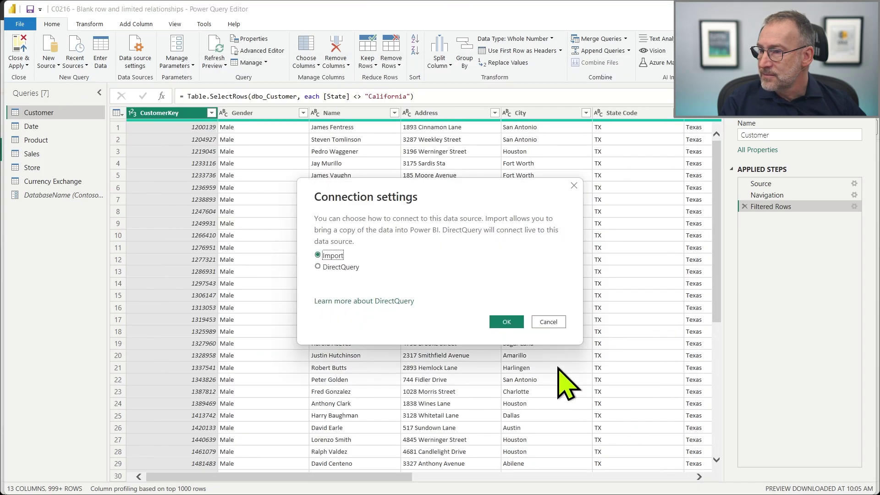
click(506, 322)
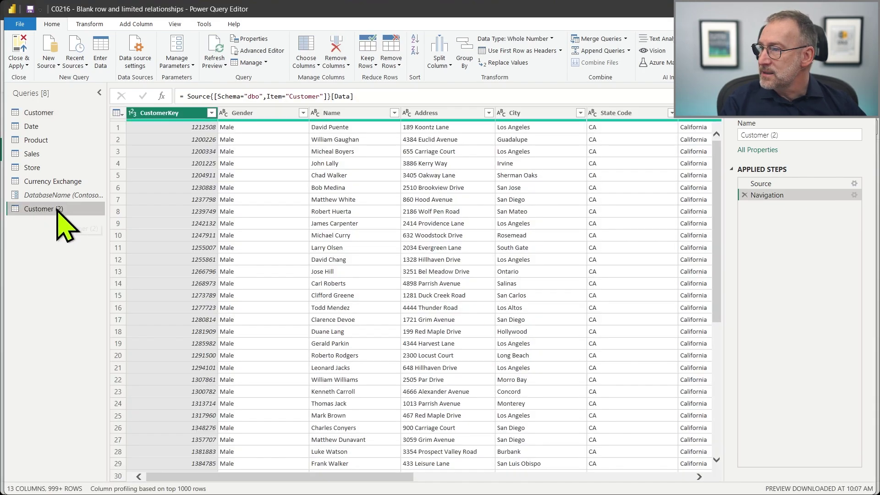
Rename the new Customer (2) query to 'Customer DQ'
double_click(58, 210)
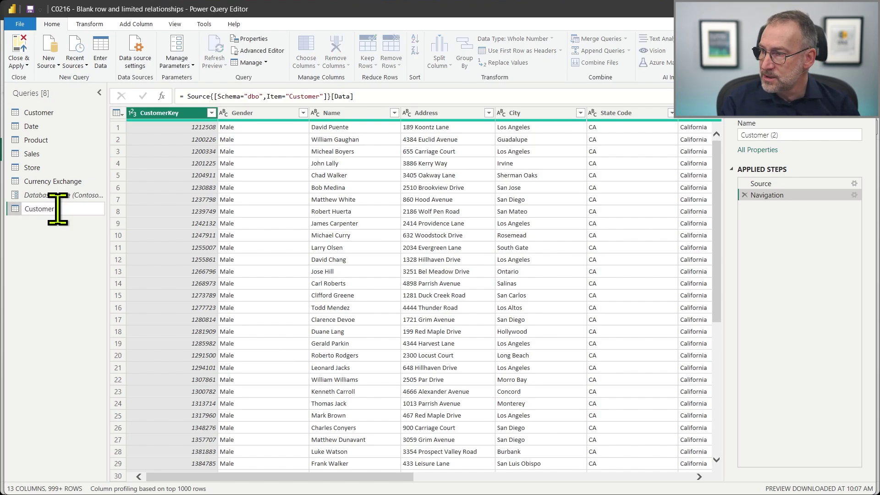
text(Customer DQ)
key(Return)
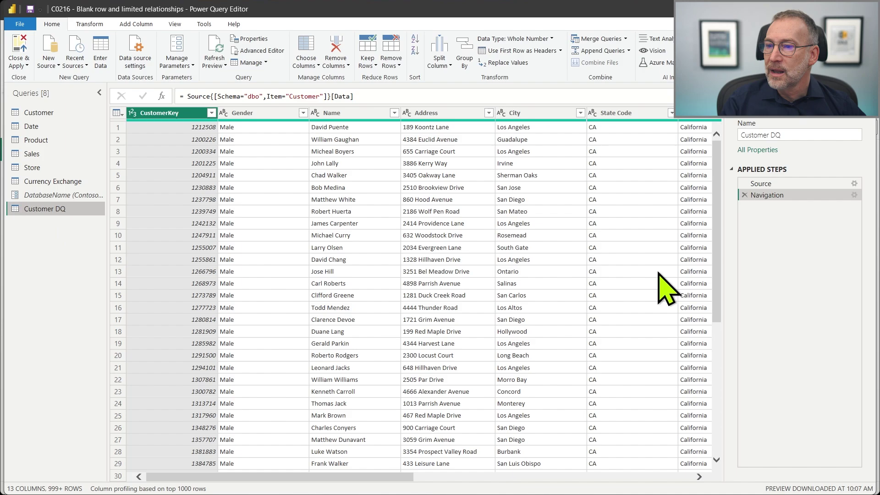
Exclude California from Customer DQ's State column and Close & Apply the changes
click(696, 140)
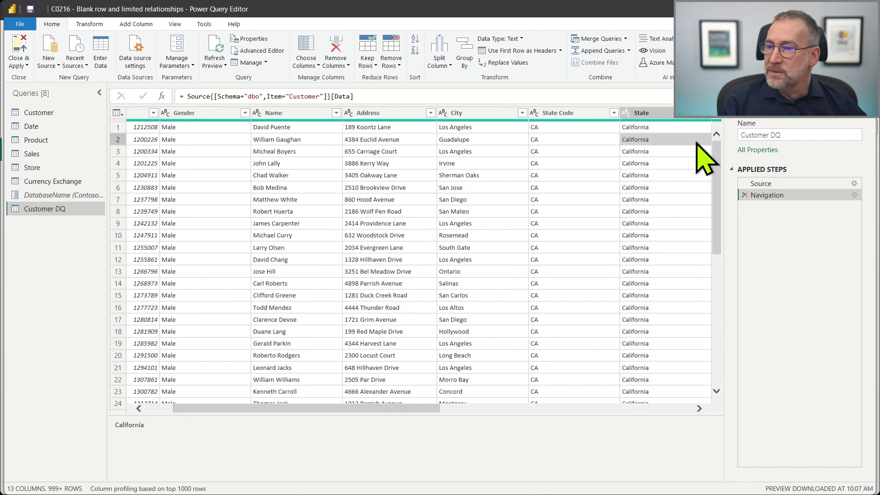
right_click(649, 141)
mouse_move(683, 159)
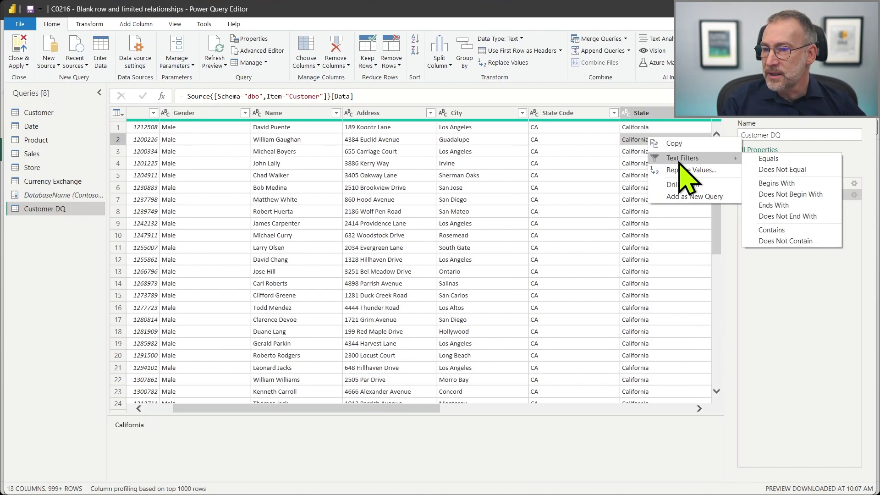
click(787, 169)
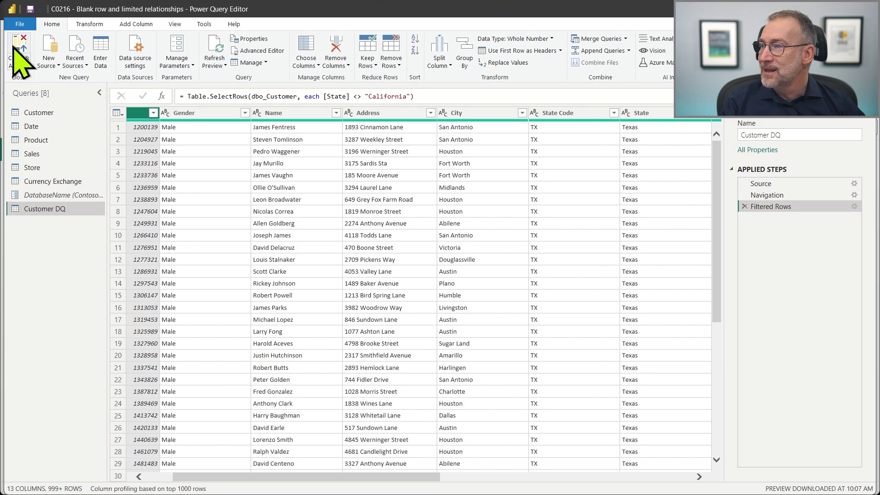
key(alt+h)
key(alt+c)
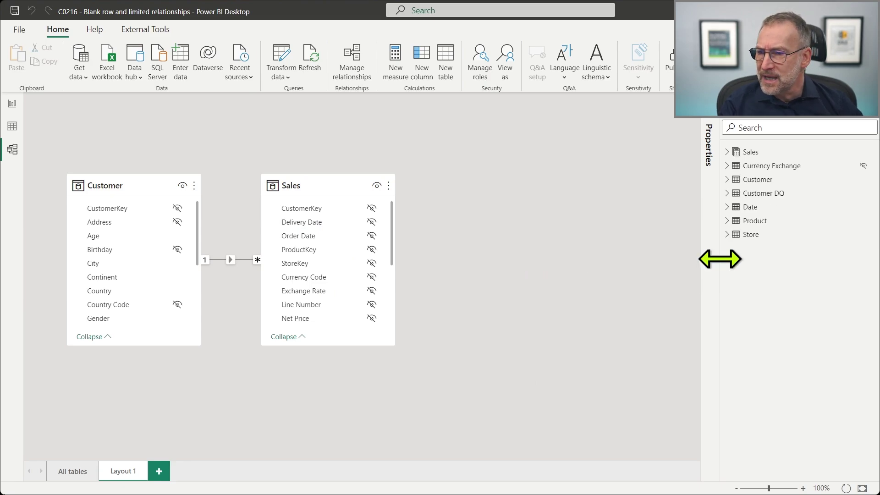
Drag Customer DQ from the Data pane onto Layout 1 to the right of Sales
drag(764, 196, 552, 187)
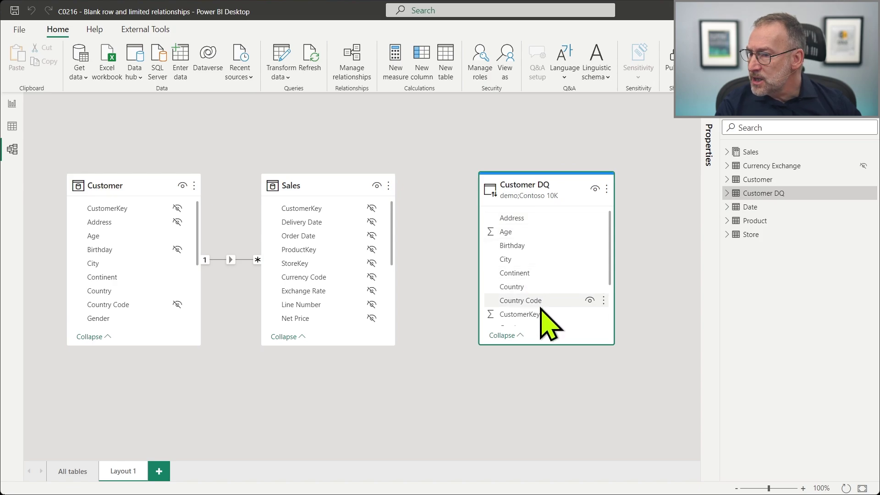
Link Customer DQ's CustomerKey to Sales' CustomerKey as one-to-many, then nudge the card right
drag(541, 321, 330, 212)
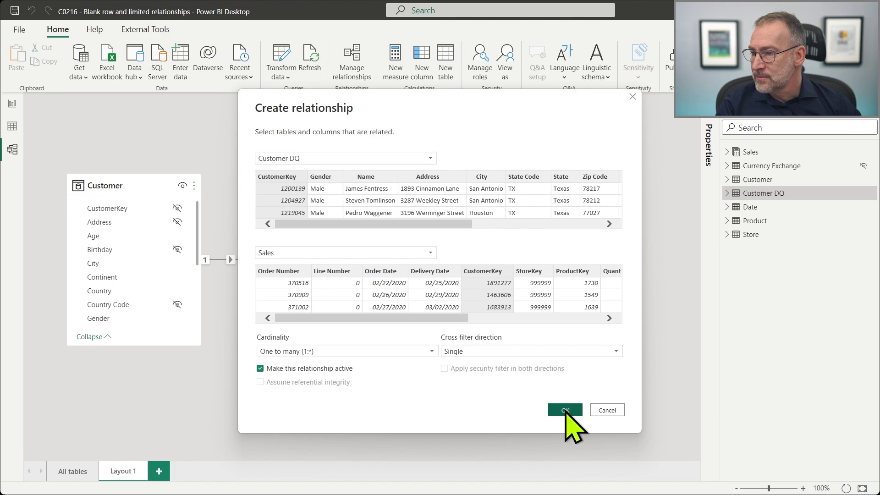
click(566, 412)
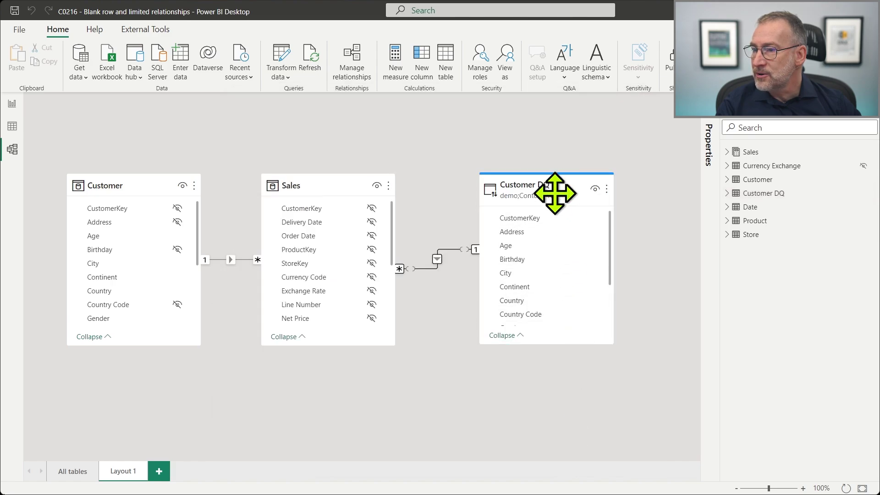
drag(535, 187, 556, 188)
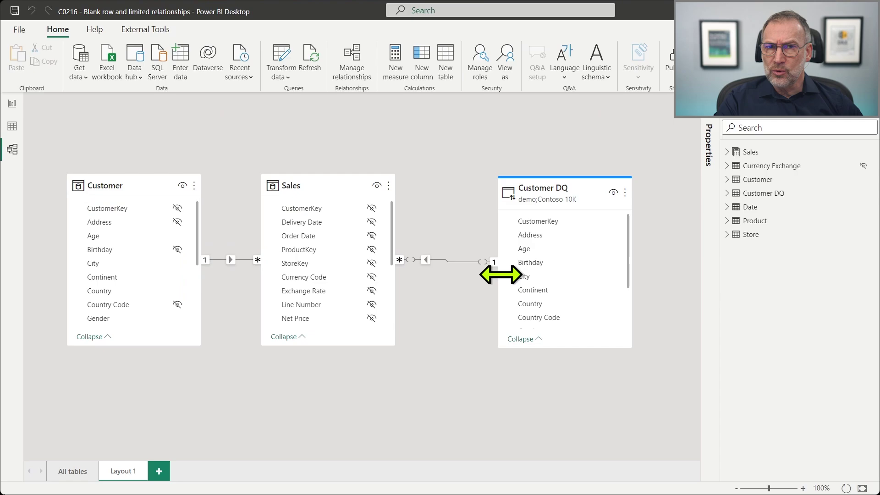
Duplicate the continent sales matrix with Ctrl+C/Ctrl+V and place the copy beside the original
click(17, 105)
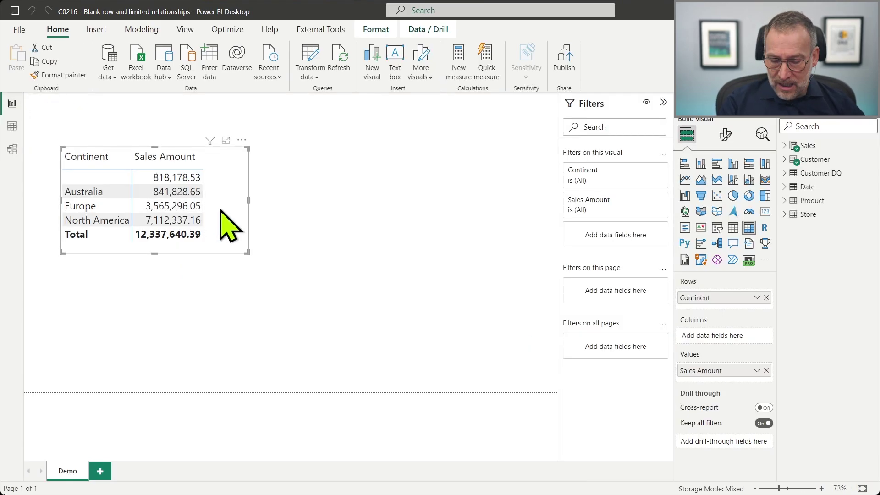
click(334, 281)
click(248, 239)
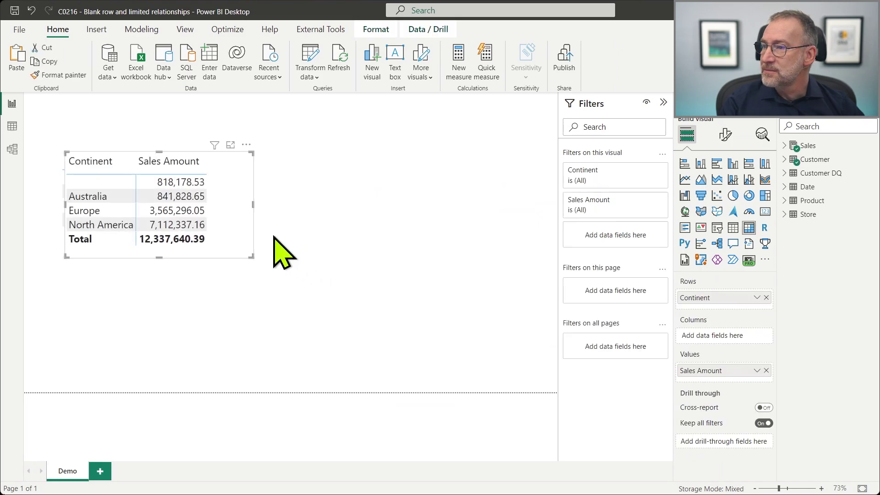
key(ctrl+c)
key(ctrl+v)
drag(247, 239, 453, 226)
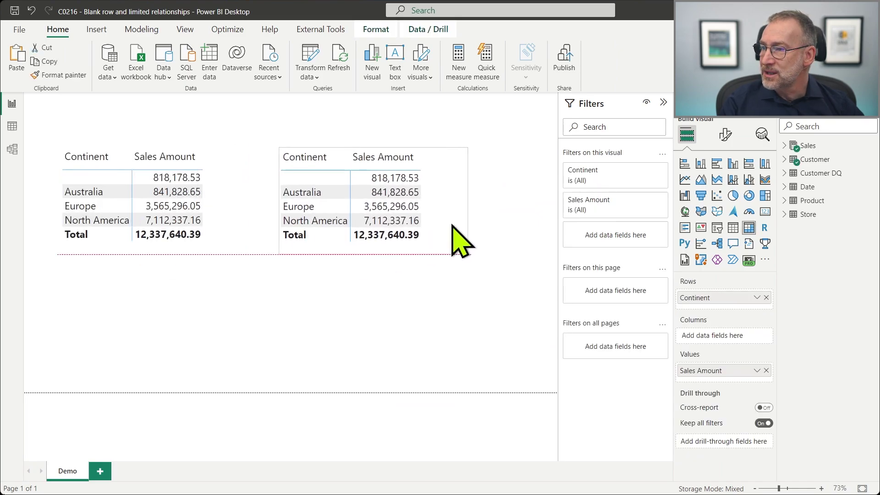
click(424, 285)
Replace the copy's Continent rows with Customer DQ's Continent and reposition it
click(443, 249)
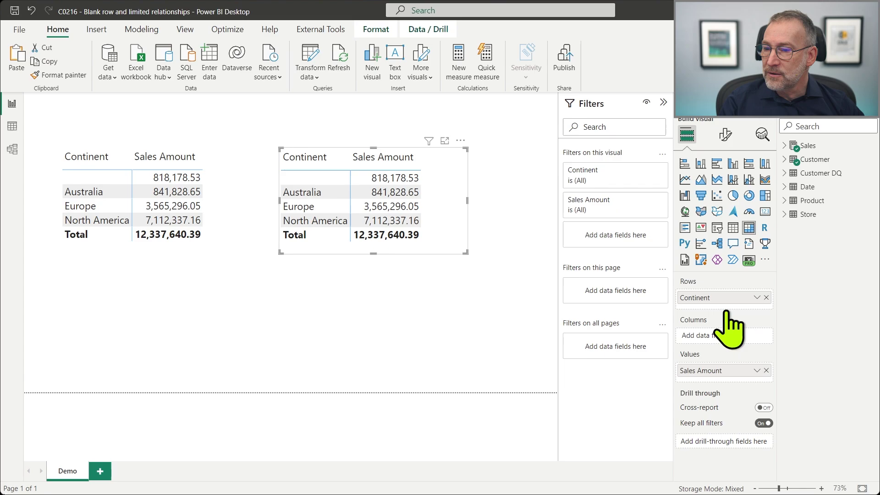
click(766, 298)
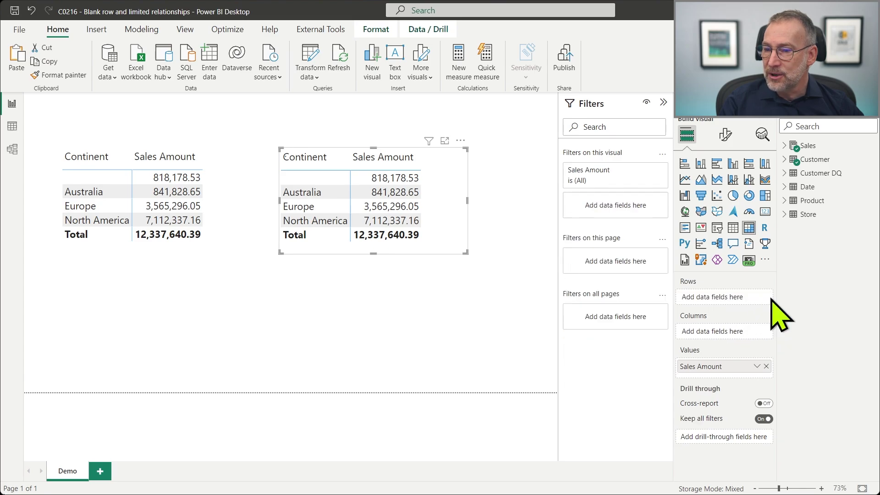
click(785, 173)
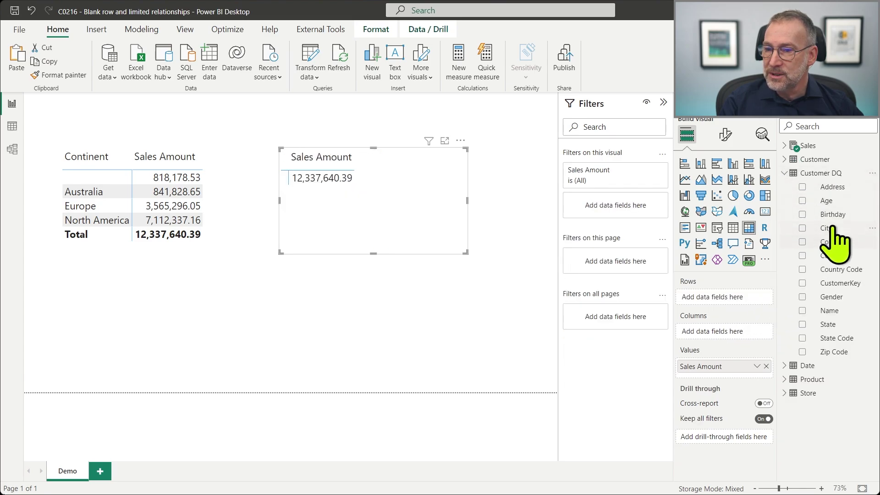
drag(842, 246, 741, 298)
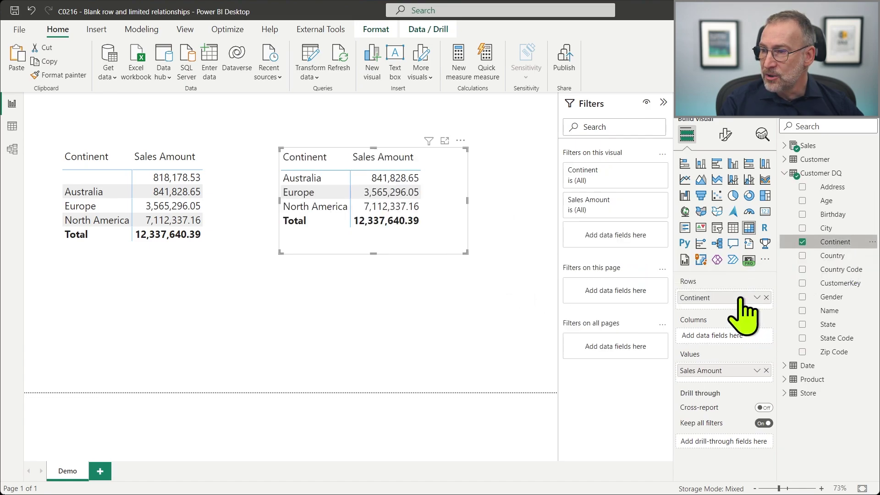
drag(447, 240, 382, 249)
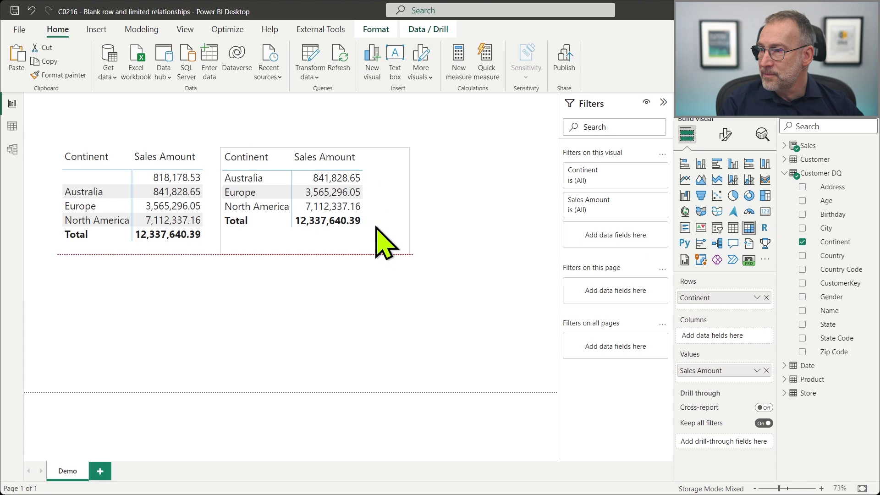
click(377, 227)
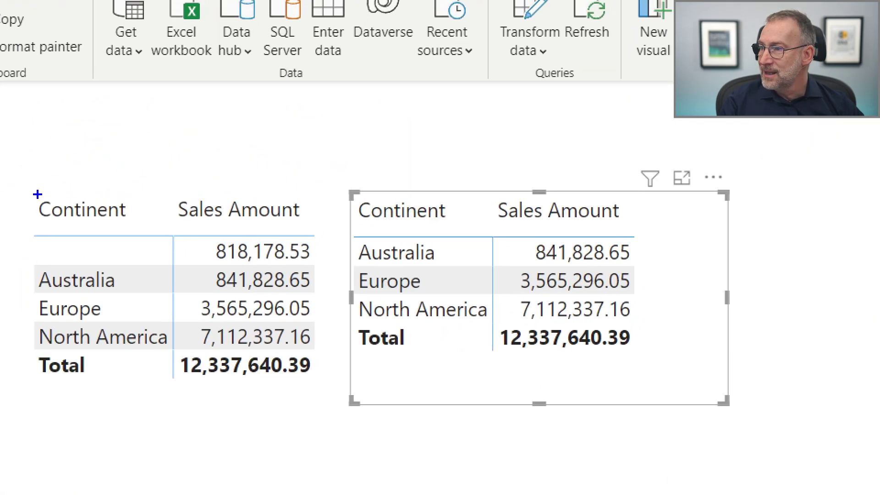
mouse_move(25, 191)
mouse_down()
mouse_move(122, 338)
mouse_move(323, 419)
mouse_up()
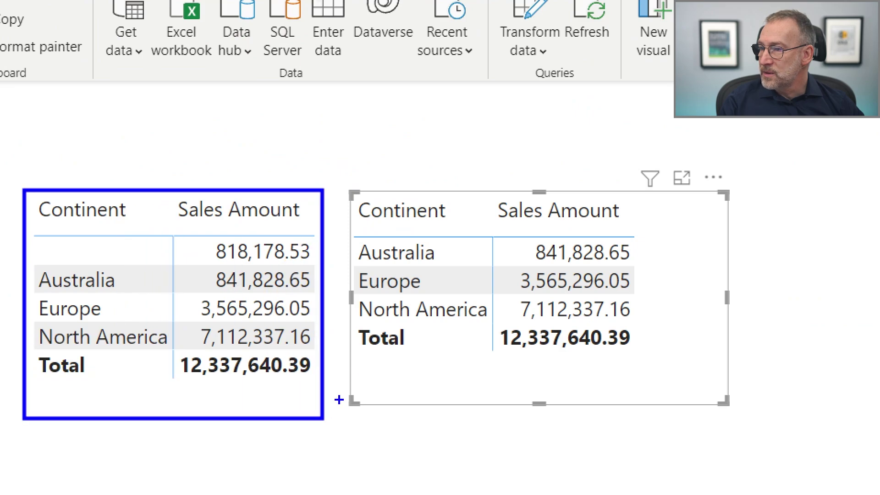
mouse_move(339, 188)
mouse_down()
mouse_move(620, 362)
mouse_move(738, 416)
mouse_up()
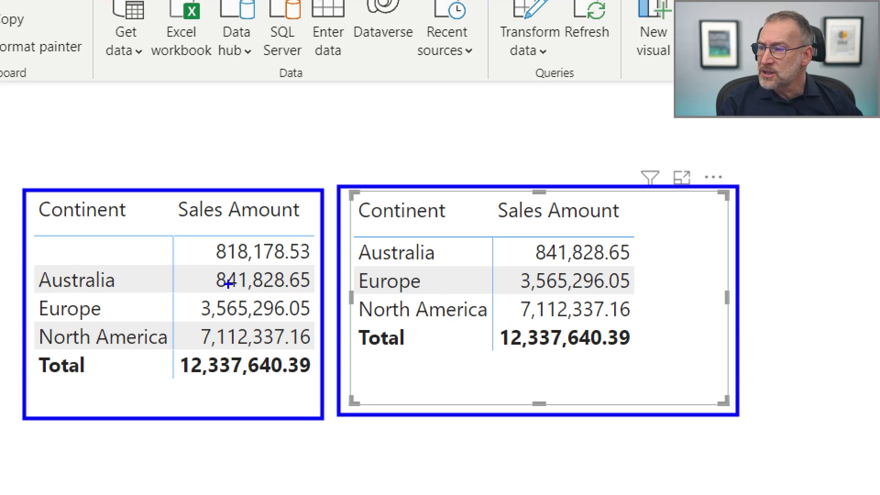
mouse_move(227, 268)
mouse_down()
mouse_move(301, 315)
mouse_move(320, 353)
mouse_up()
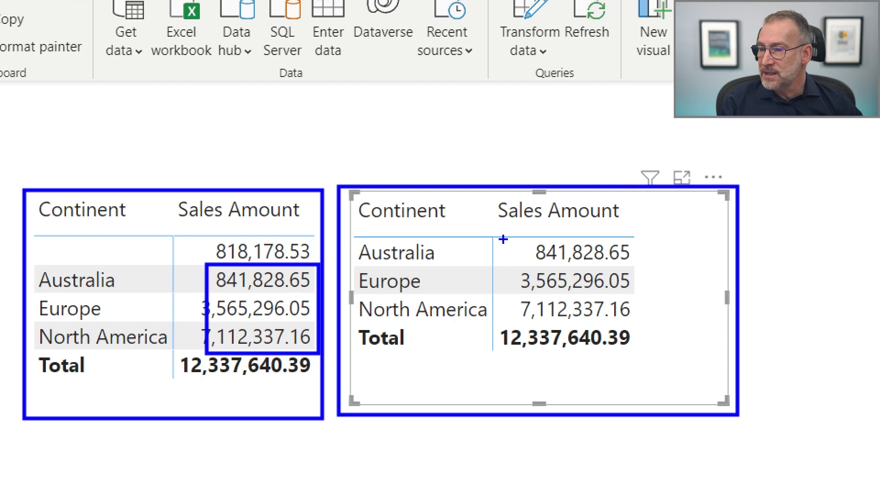
mouse_move(503, 239)
mouse_down()
mouse_move(615, 326)
mouse_move(634, 330)
mouse_up()
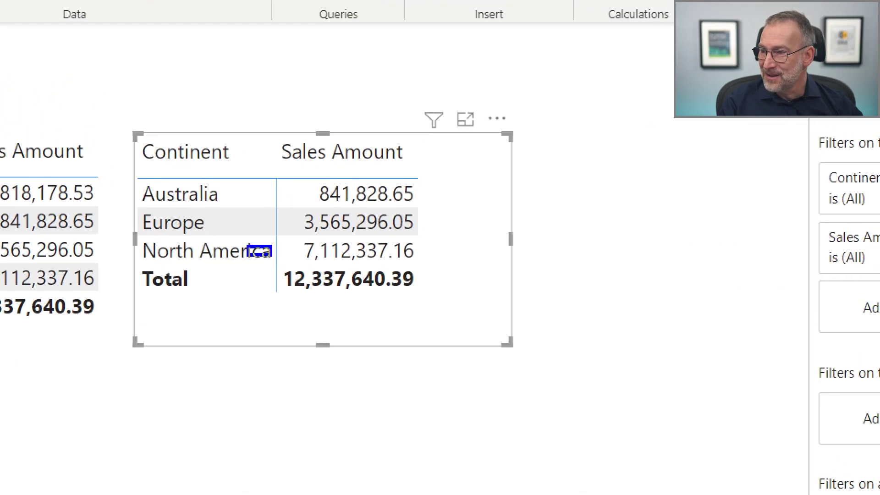
drag(272, 257, 440, 313)
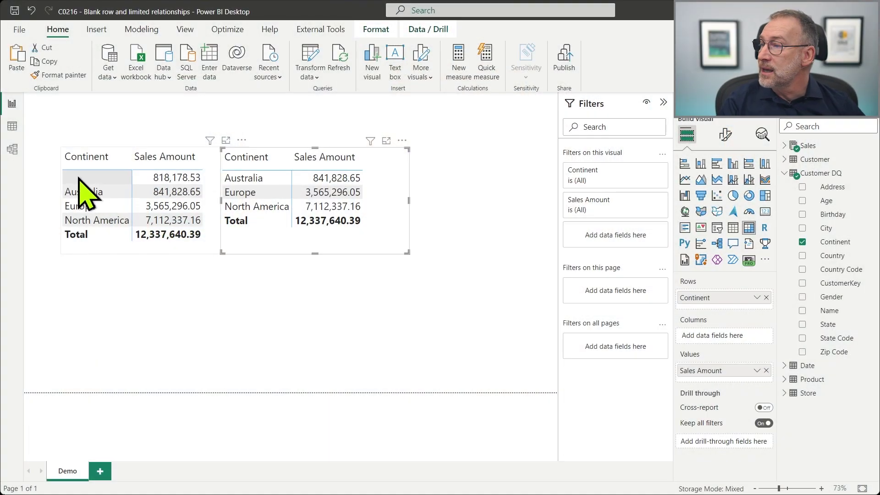
Set Customer DQ's storage mode to Import in its Advanced properties, then view the report
click(13, 151)
click(564, 189)
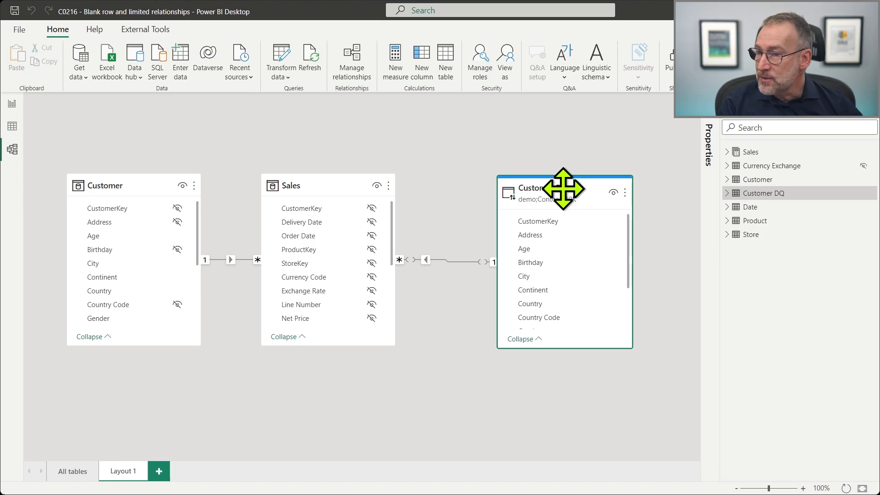
click(710, 135)
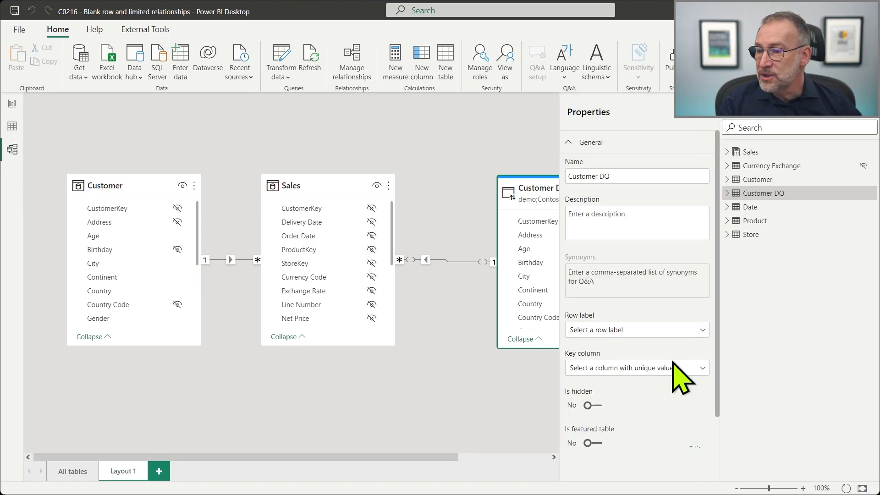
scroll(672, 362, down, 1)
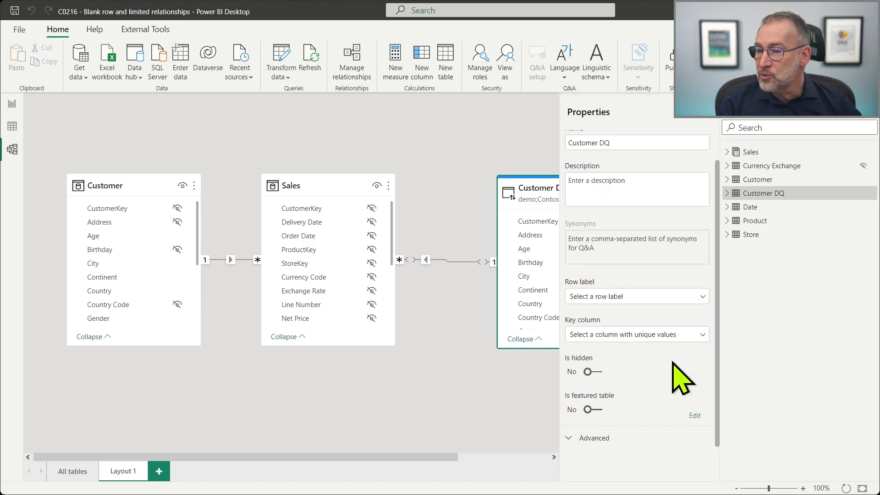
click(619, 438)
click(644, 435)
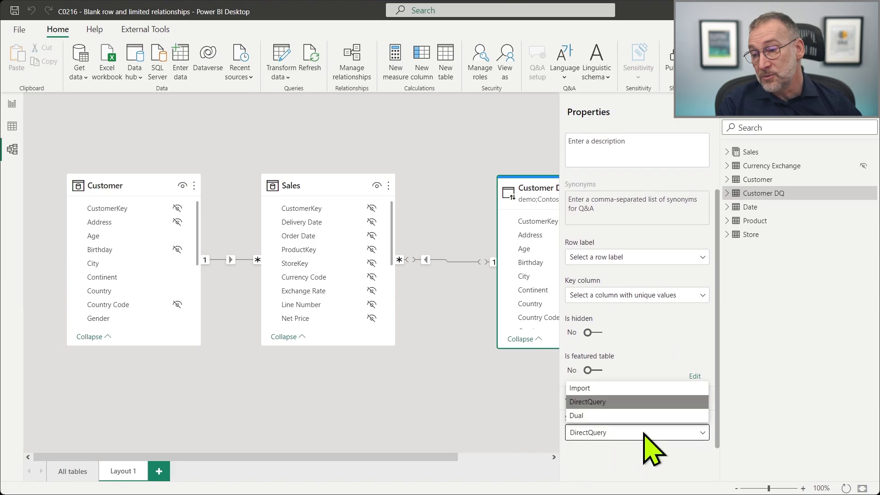
click(616, 390)
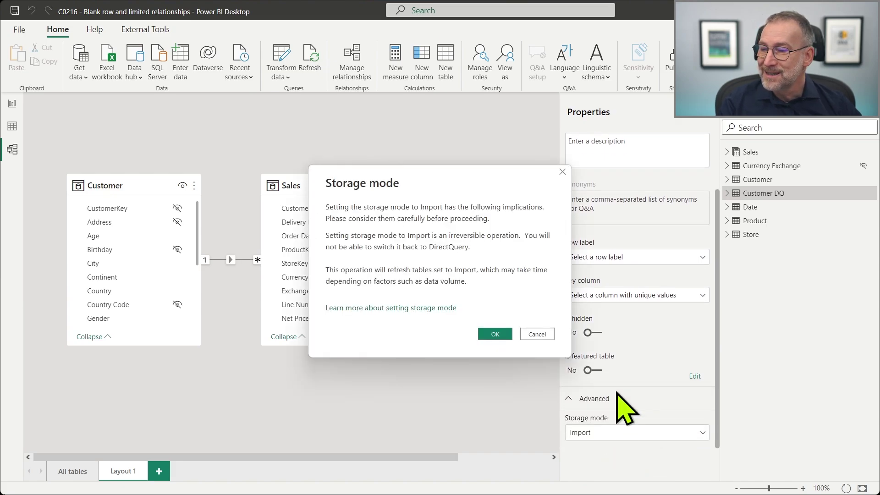
click(506, 334)
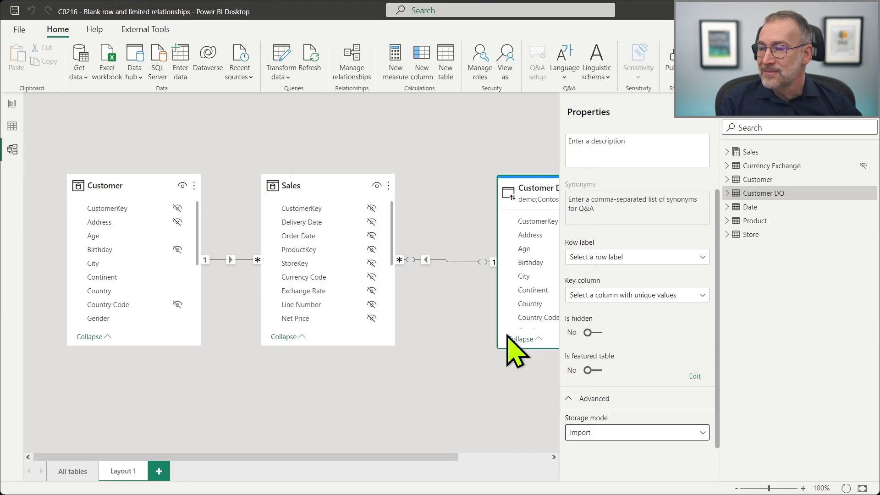
click(709, 120)
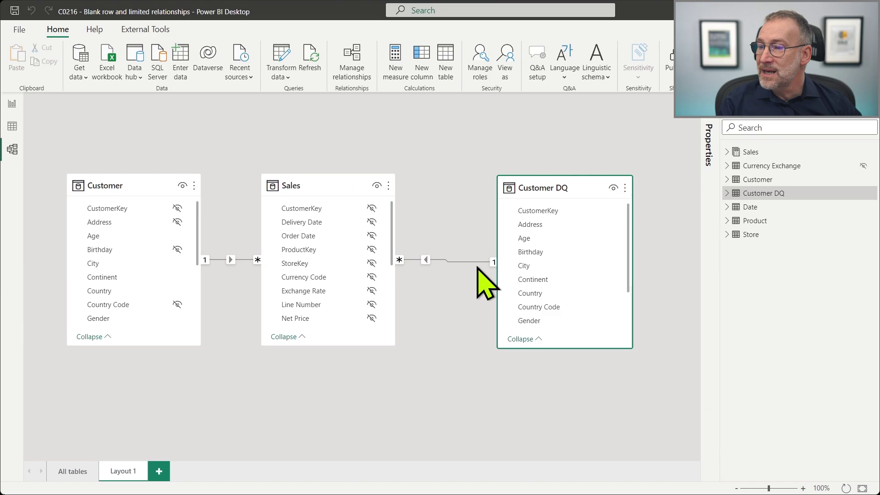
click(440, 285)
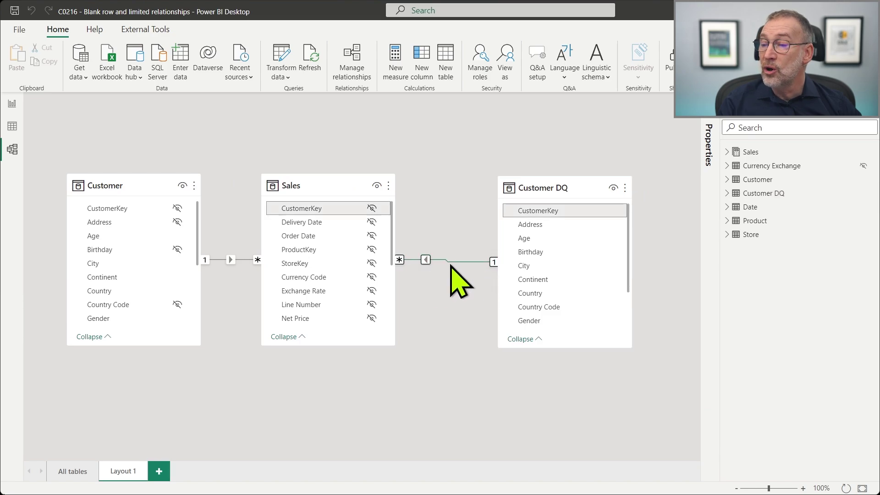
click(12, 104)
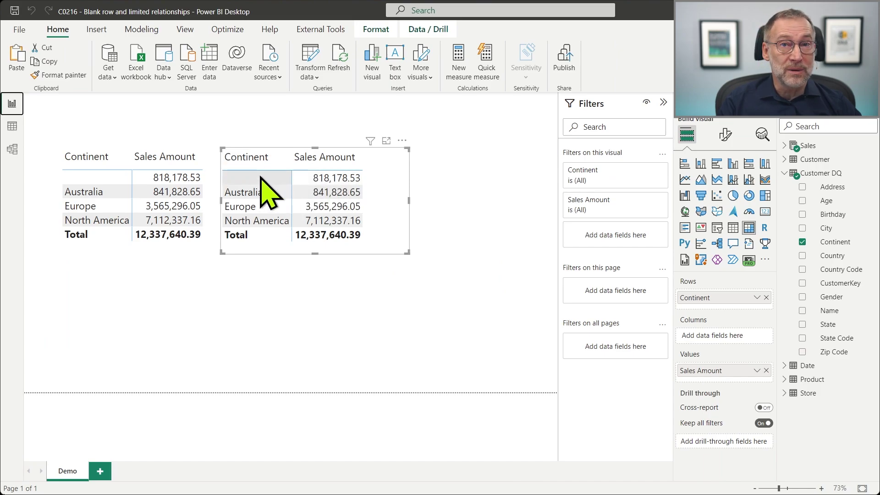
Change the Sales–Customer DQ relationship's cardinality to Many to many (*:*) and confirm
click(12, 149)
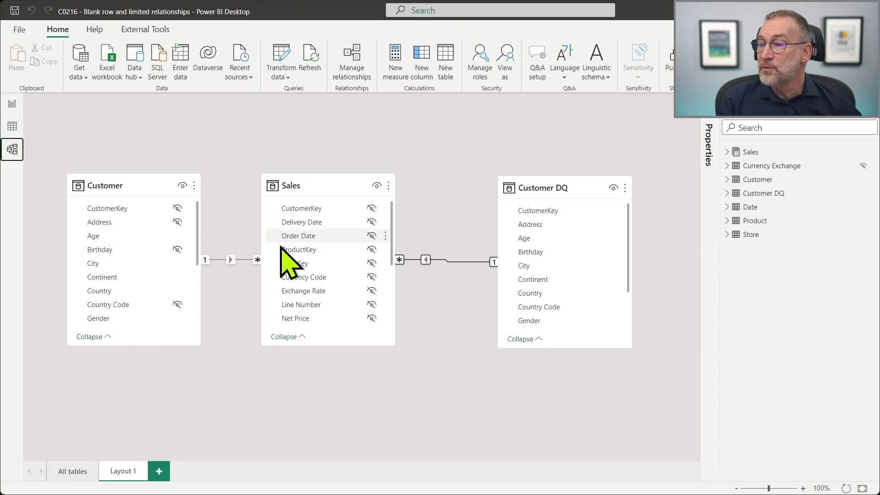
double_click(472, 263)
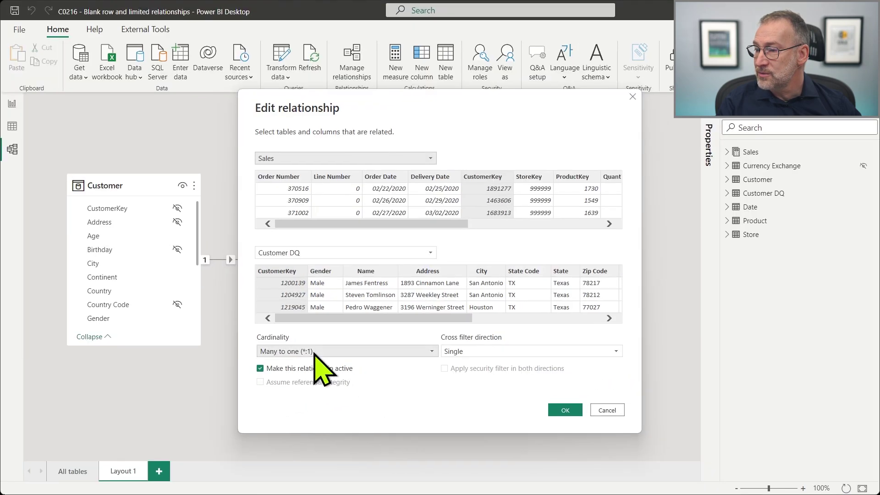
click(322, 344)
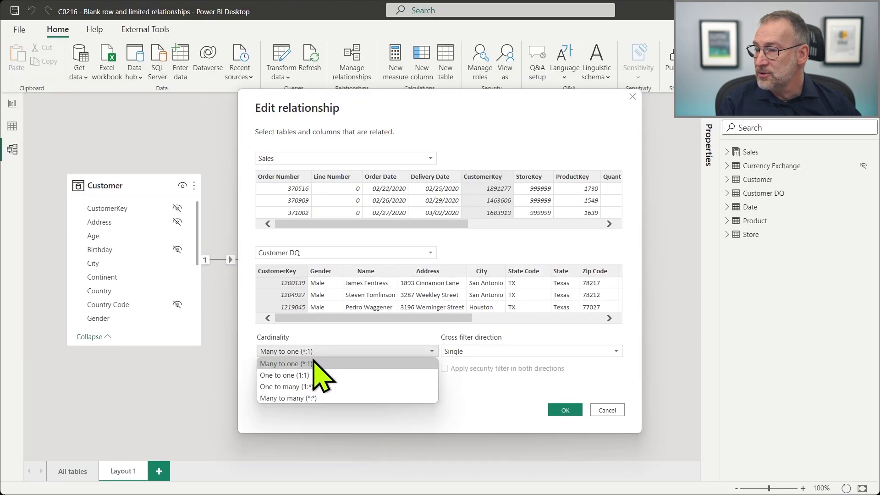
click(301, 398)
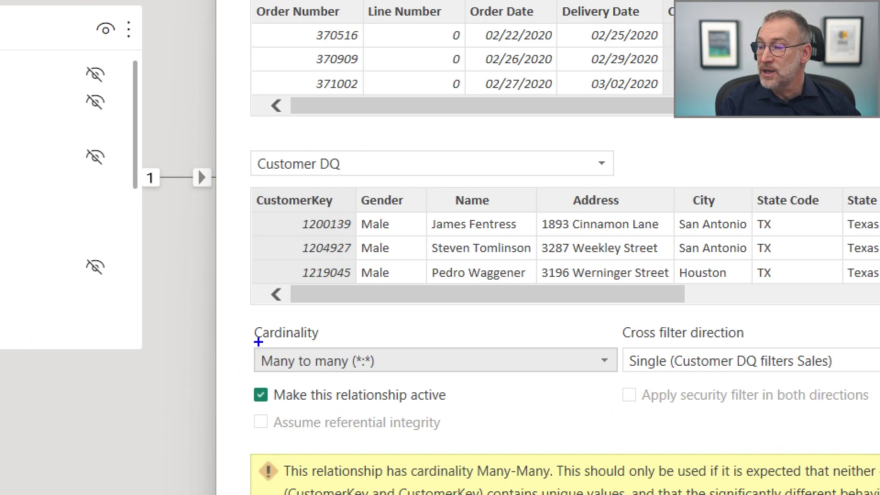
drag(252, 335, 605, 388)
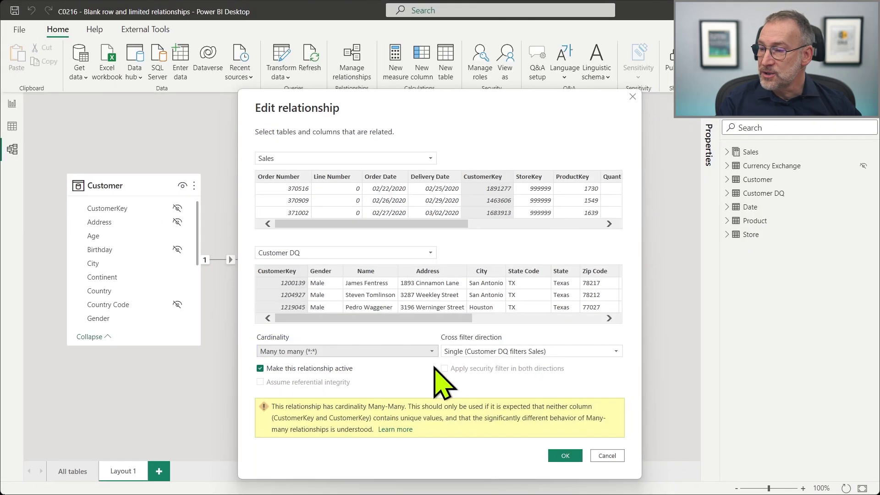
click(558, 455)
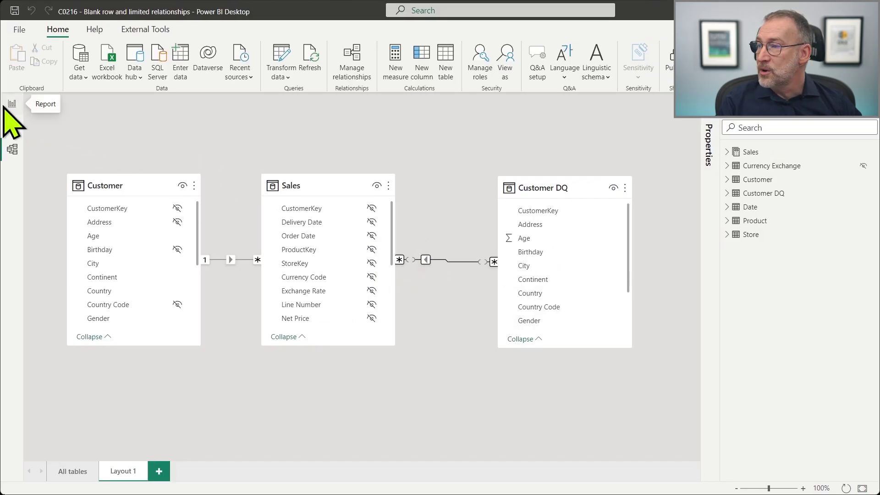
Back in Report view, deselect and mark both matrices; Customer DQ lacks the blank row (12,337,640.39)
click(11, 104)
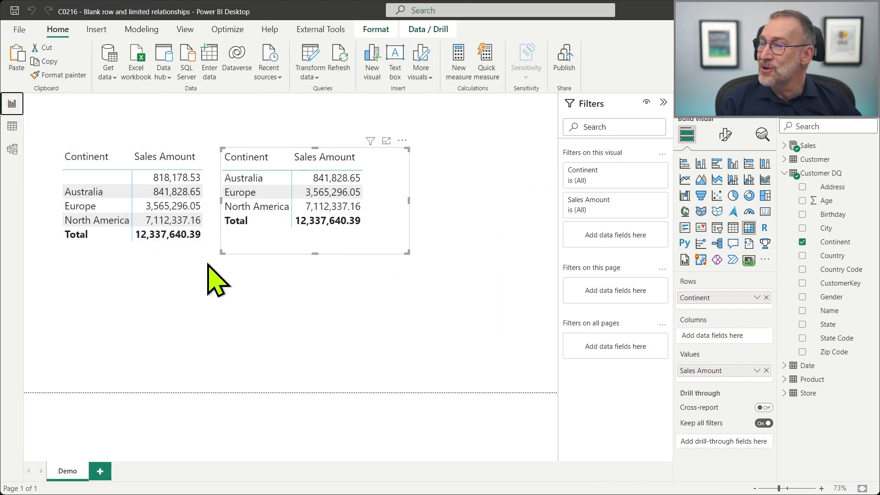
click(257, 255)
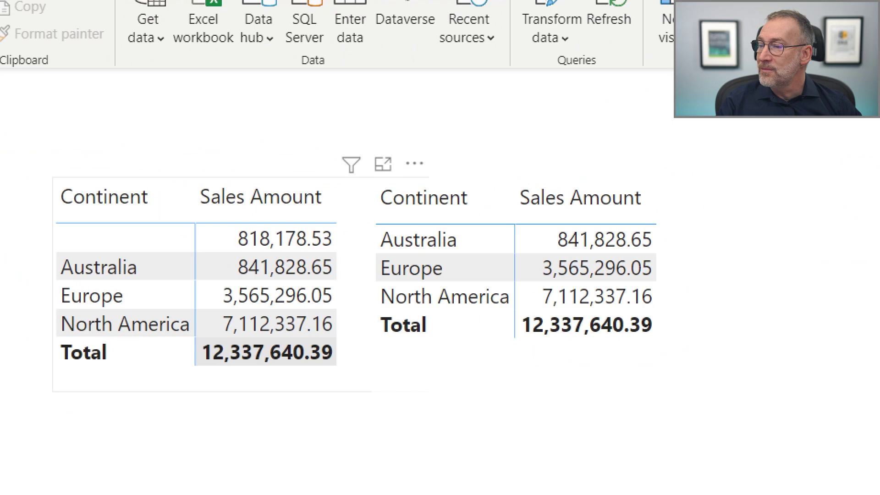
mouse_move(45, 167)
mouse_down()
mouse_move(568, 411)
mouse_move(690, 408)
mouse_up()
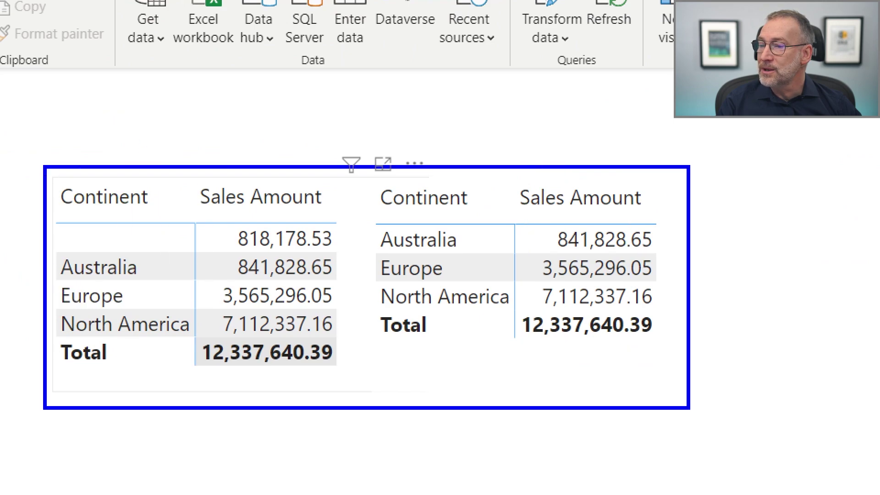